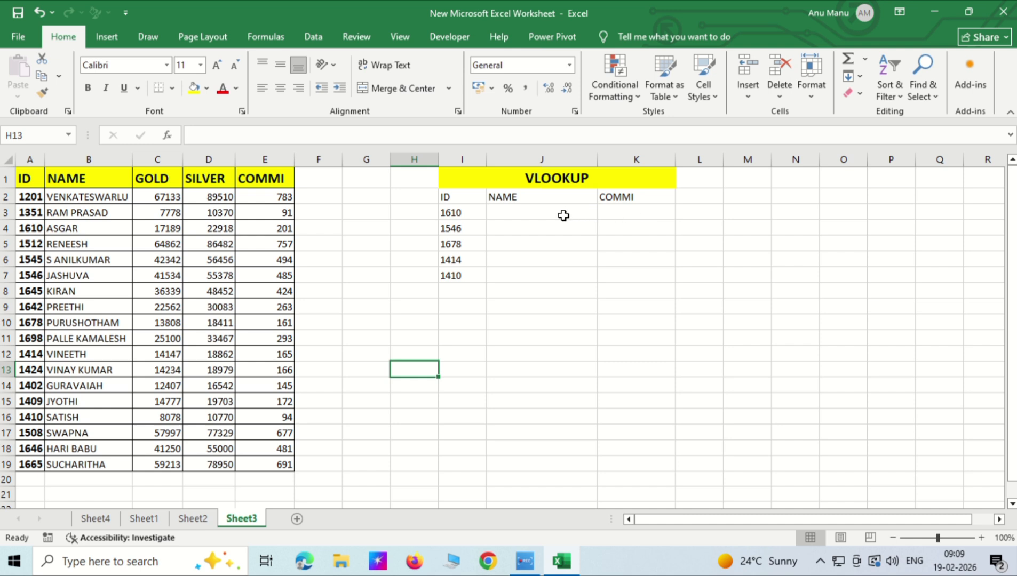
Step: Enter =VLOOKUP(I3,A1:E19,2,0) in J3 and fill the formula down to J7
{"action": "left_click", "coordinate": [564, 216]}
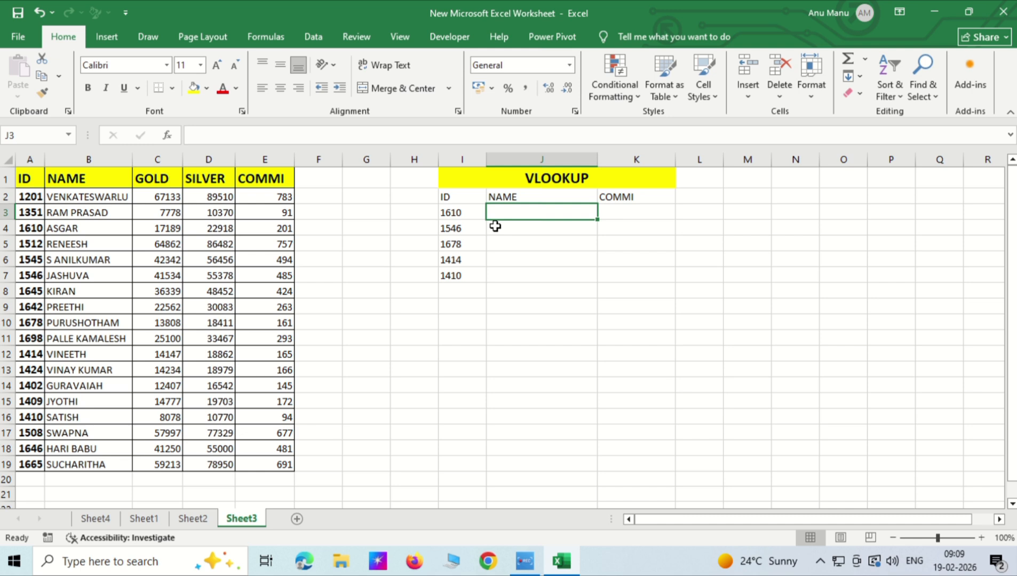
{"action": "type", "text": "="}
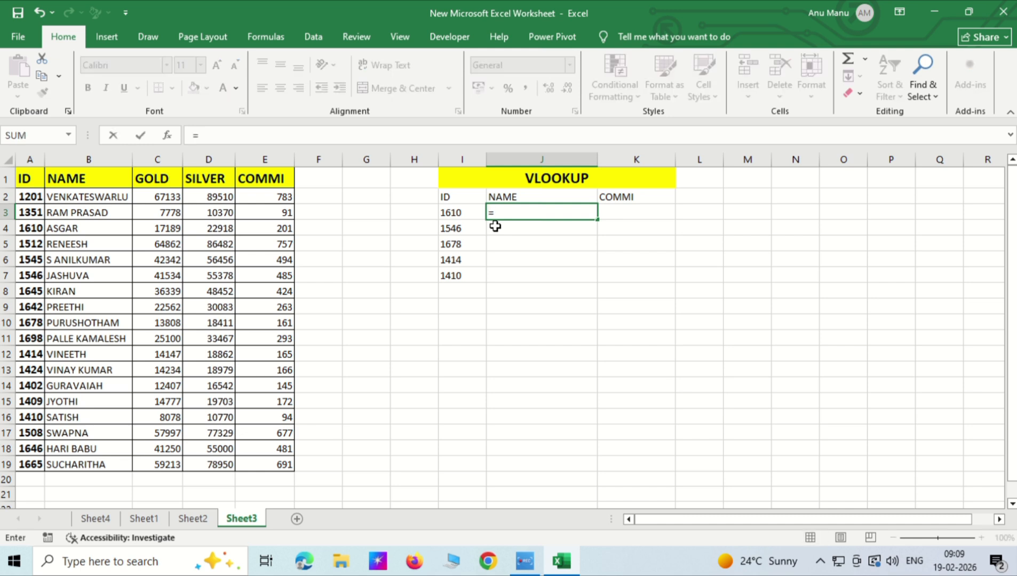
{"action": "type", "text": "VLOO"}
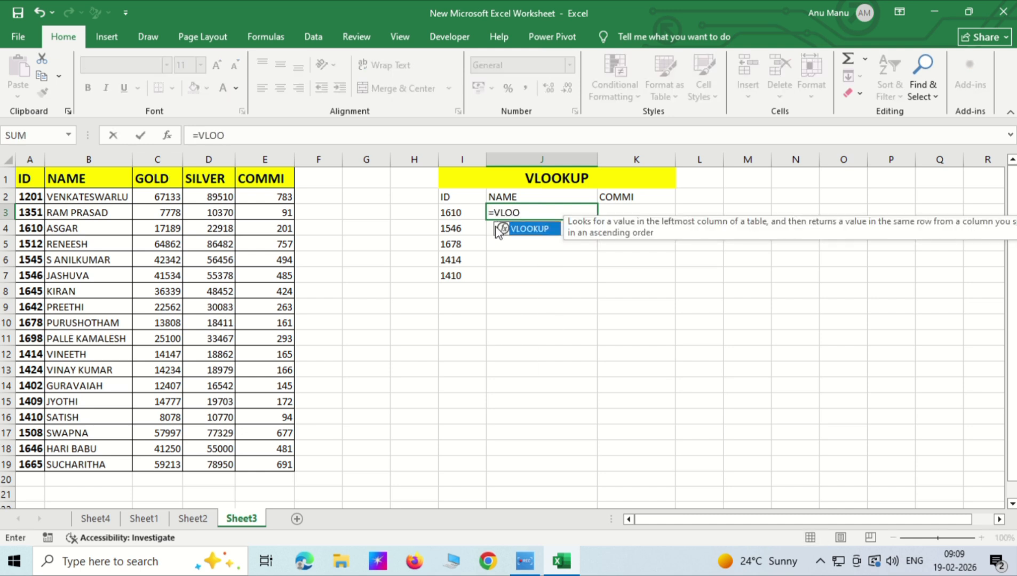
{"action": "type", "text": "K"}
{"action": "key", "text": "Tab"}
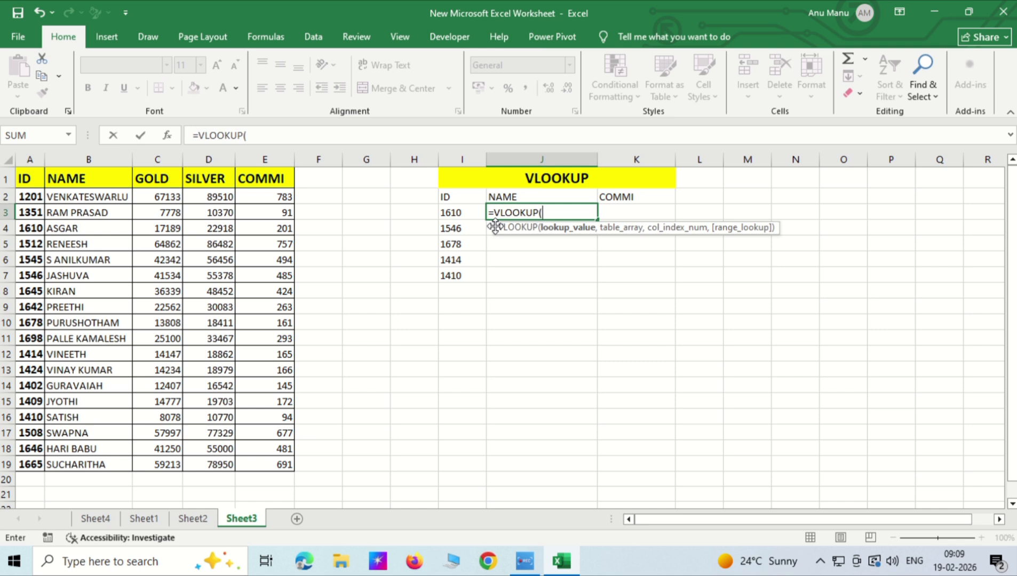
{"action": "left_click", "coordinate": [454, 213]}
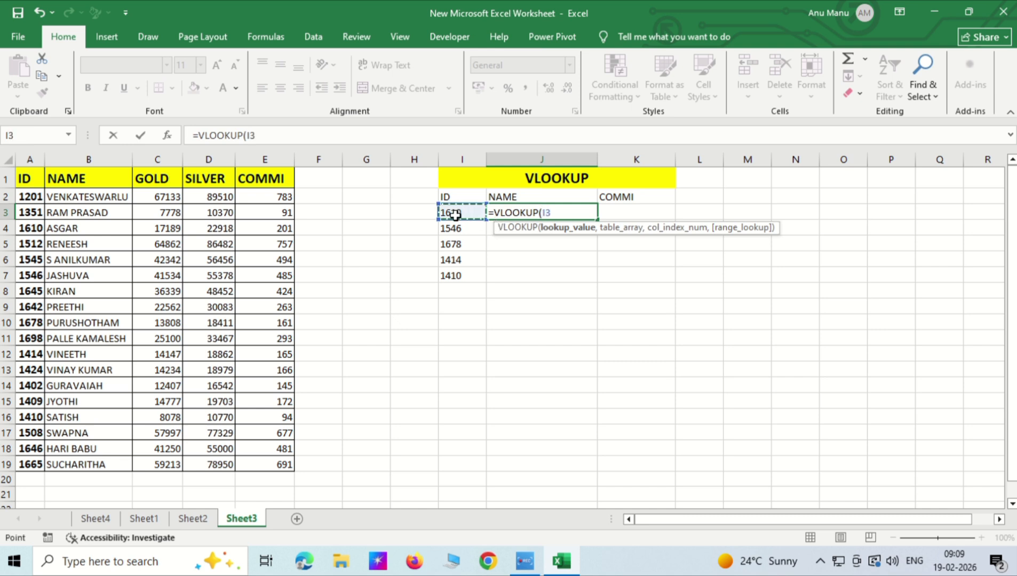
{"action": "type", "text": ","}
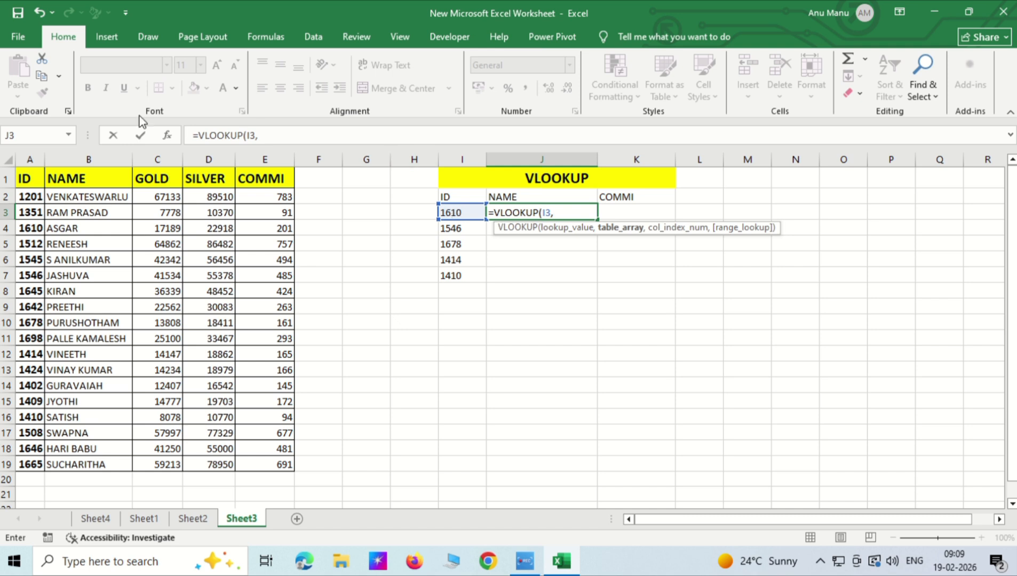
{"action": "left_click", "coordinate": [31, 183]}
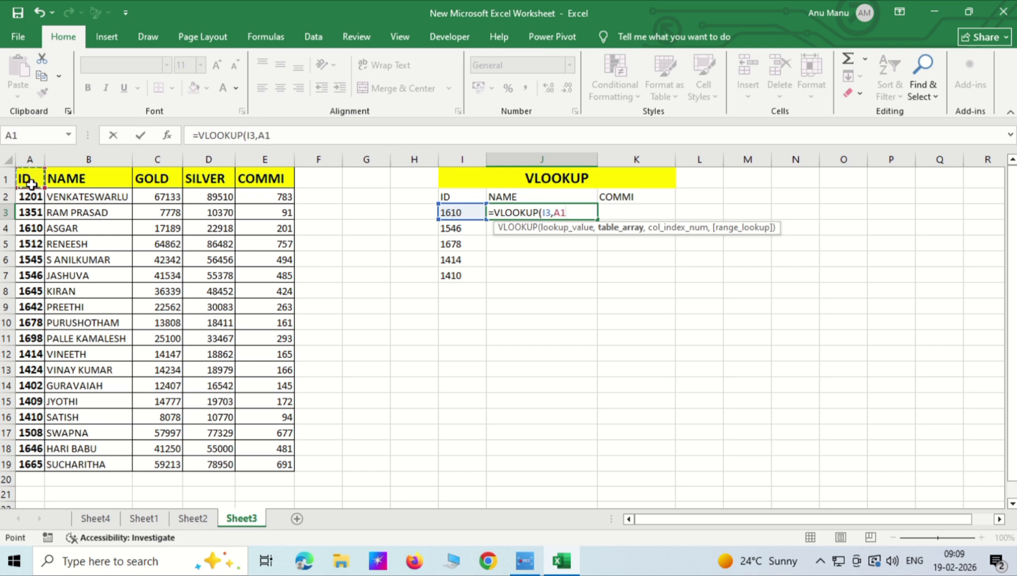
{"action": "key", "text": "ctrl+shift+Right"}
{"action": "key", "text": "ctrl+shift+Down"}
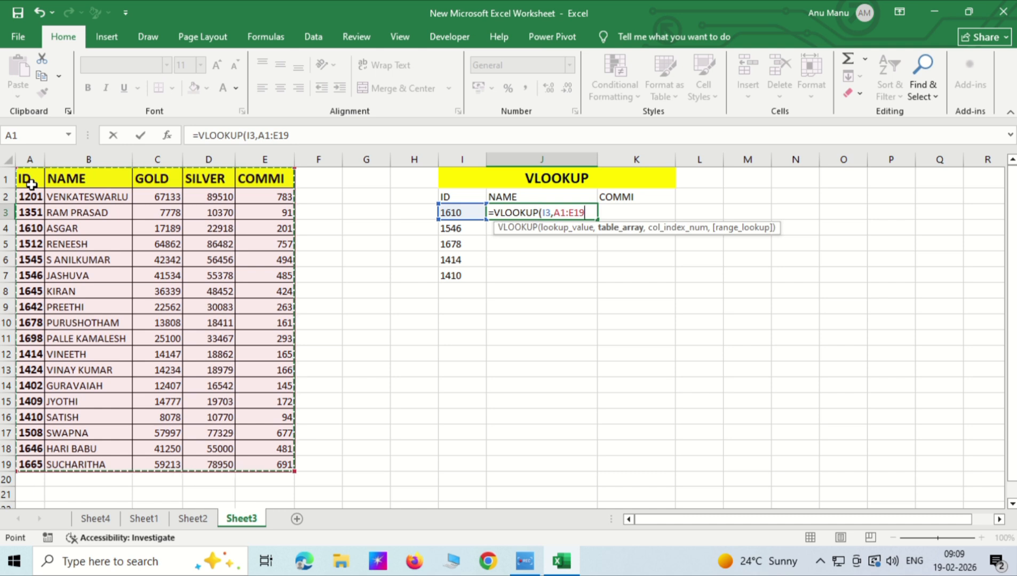
{"action": "type", "text": ","}
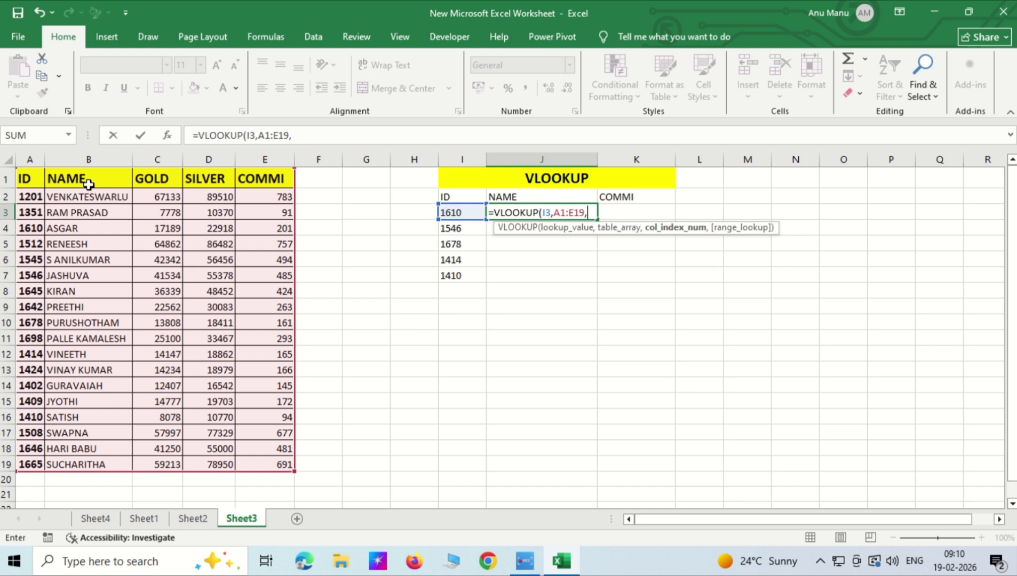
{"action": "type", "text": "2"}
{"action": "type", "text": ",0"}
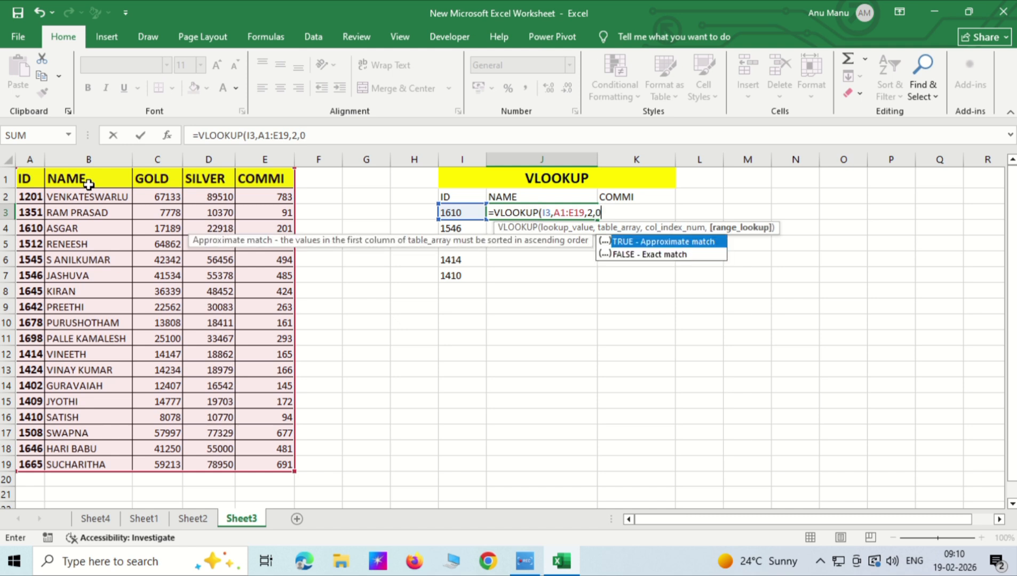
{"action": "type", "text": ")"}
{"action": "key", "text": "Return"}
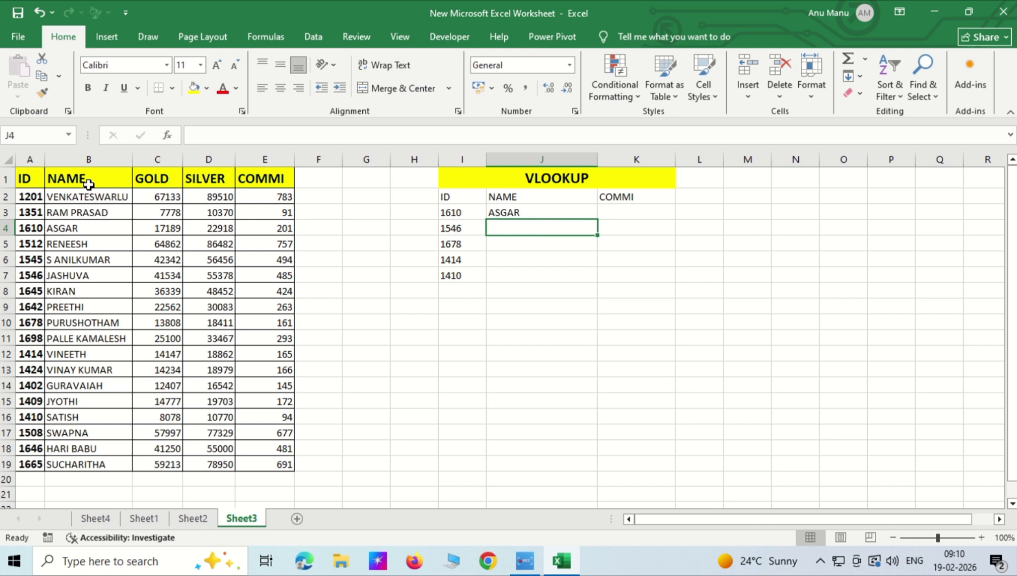
{"action": "left_click", "coordinate": [547, 215]}
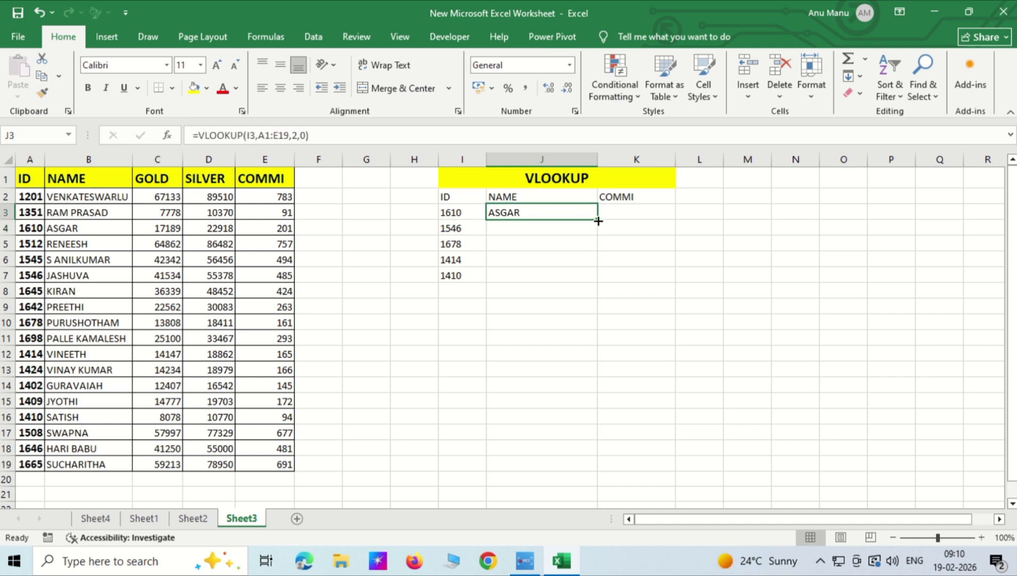
{"action": "left_click_drag", "start_coordinate": [598, 221], "coordinate": [592, 275]}
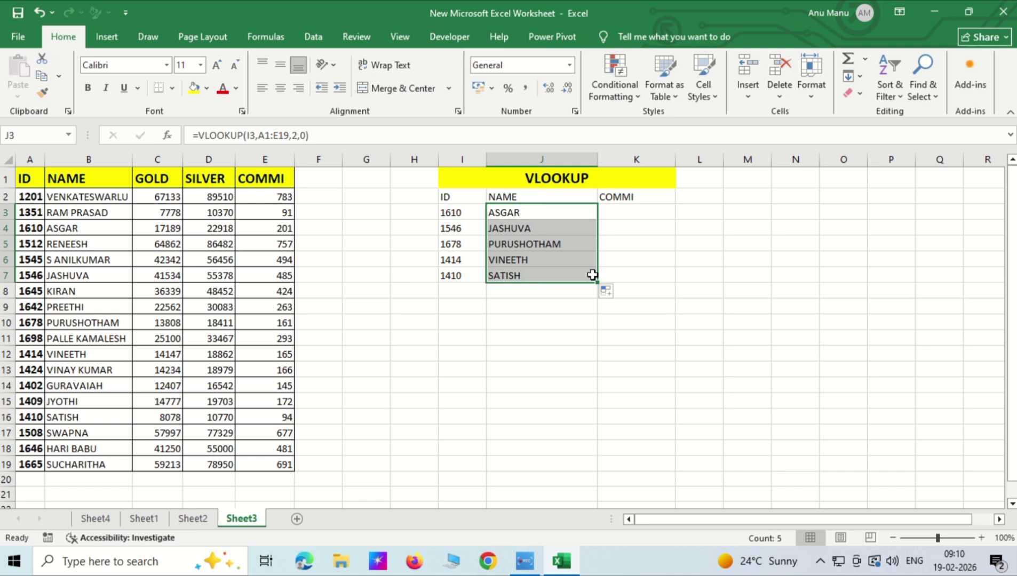
Step: Enter =VLOOKUP(I3,A1:E19,5) in K3 to look up the commission
{"action": "left_click", "coordinate": [624, 212]}
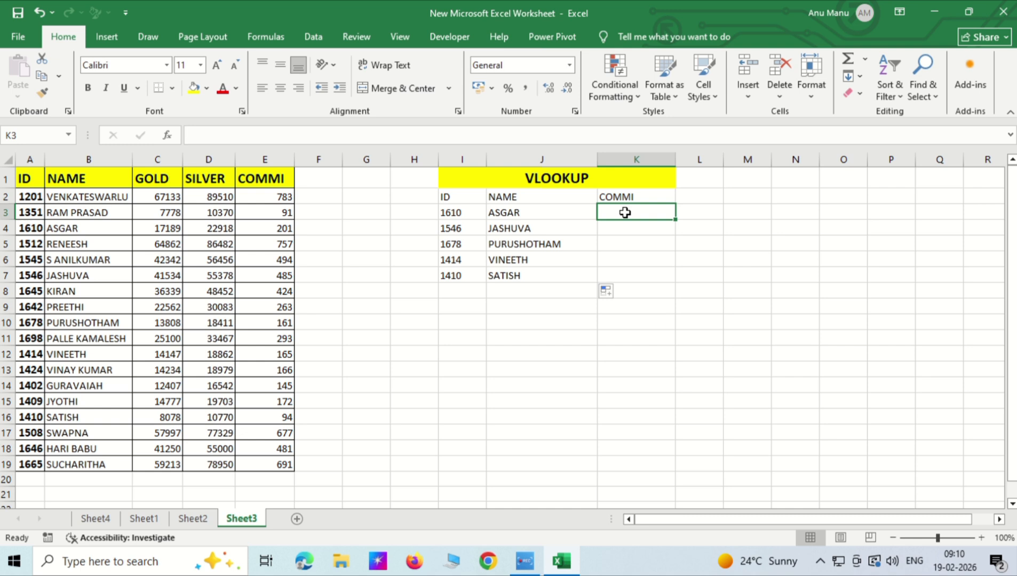
{"action": "type", "text": "=VL"}
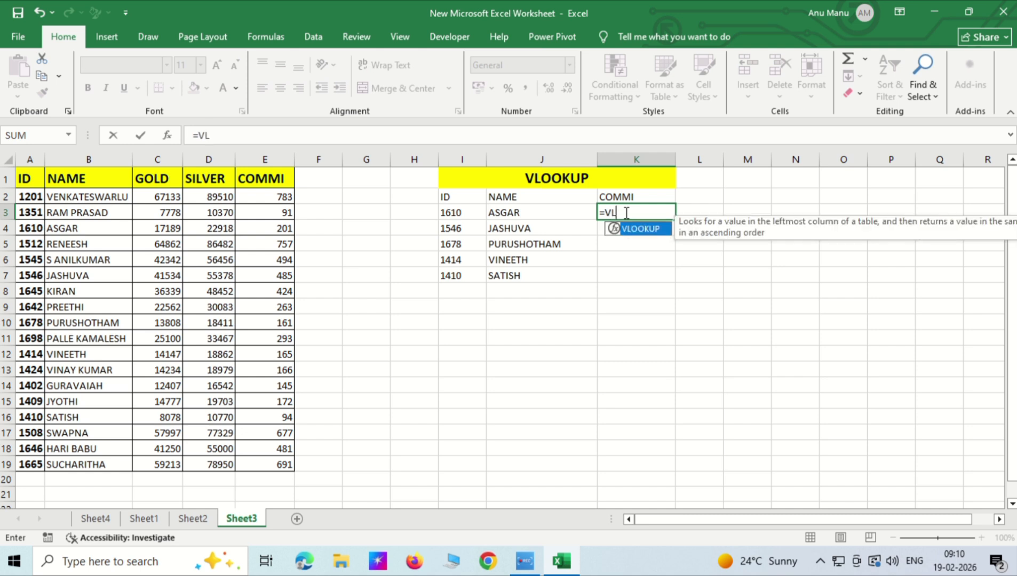
{"action": "type", "text": "OOKUP("}
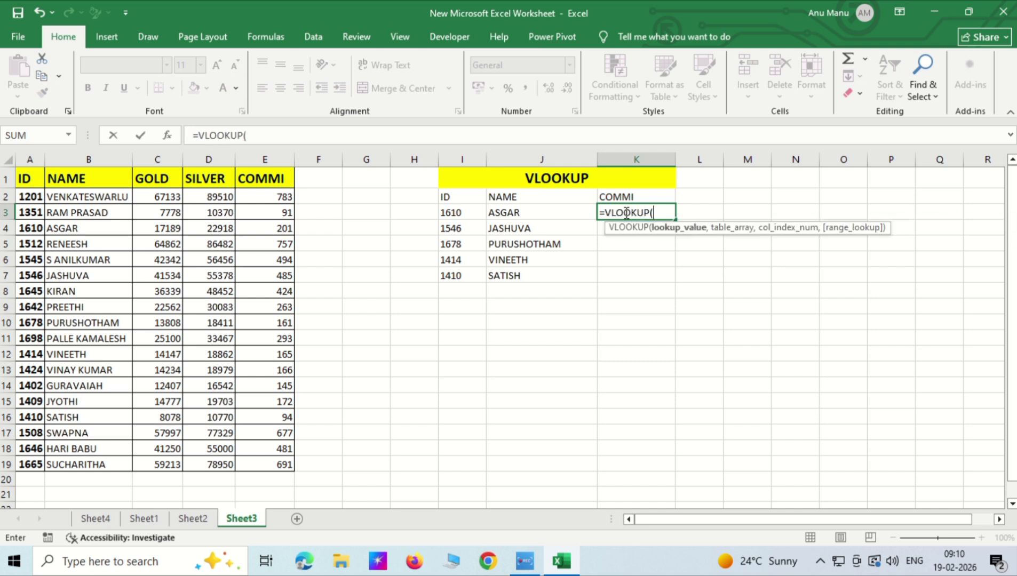
{"action": "left_click", "coordinate": [473, 213]}
{"action": "type", "text": ","}
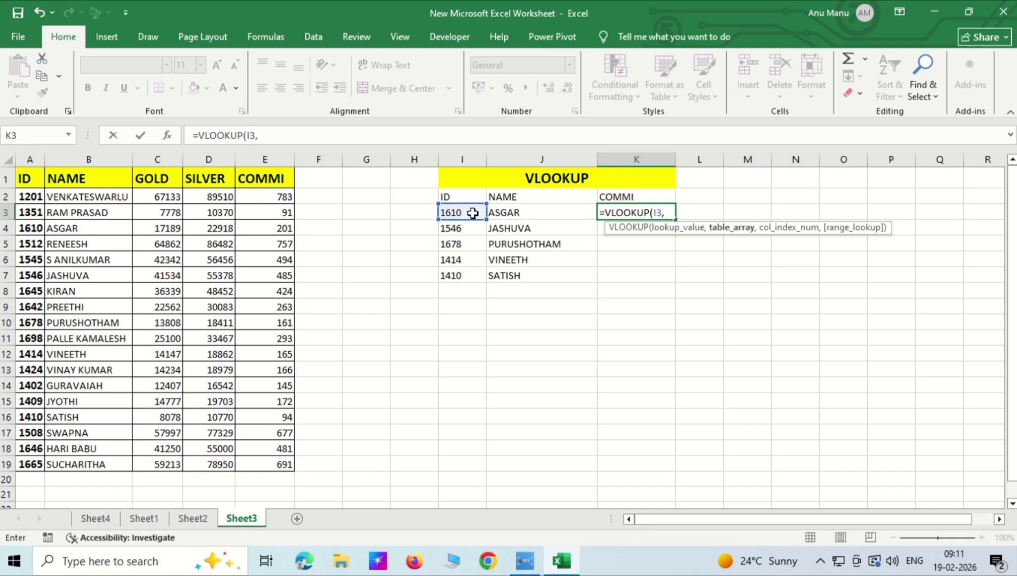
{"action": "left_click", "coordinate": [31, 181]}
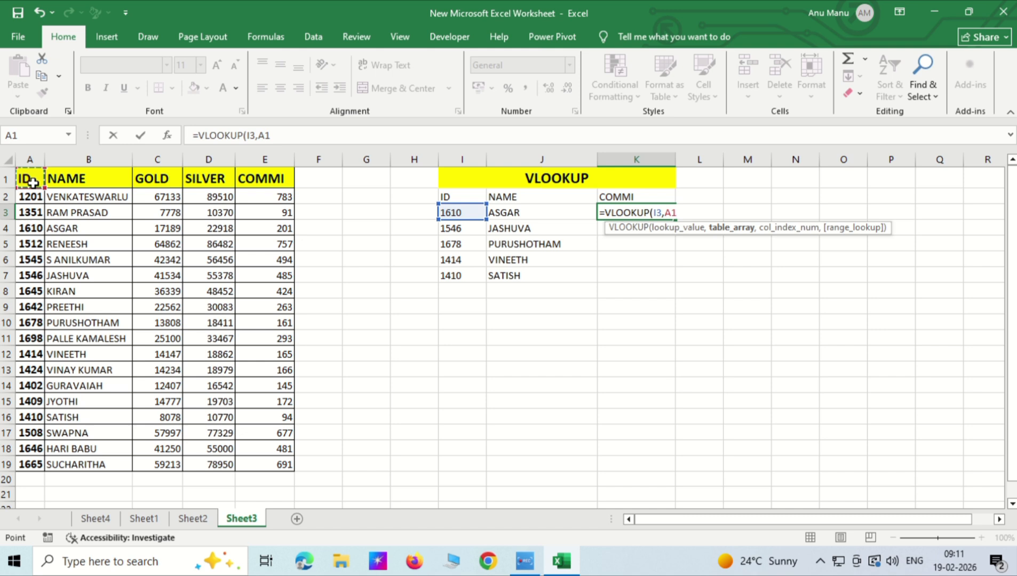
{"action": "key", "text": "ctrl+shift+Right"}
{"action": "key", "text": "ctrl+shift+Down"}
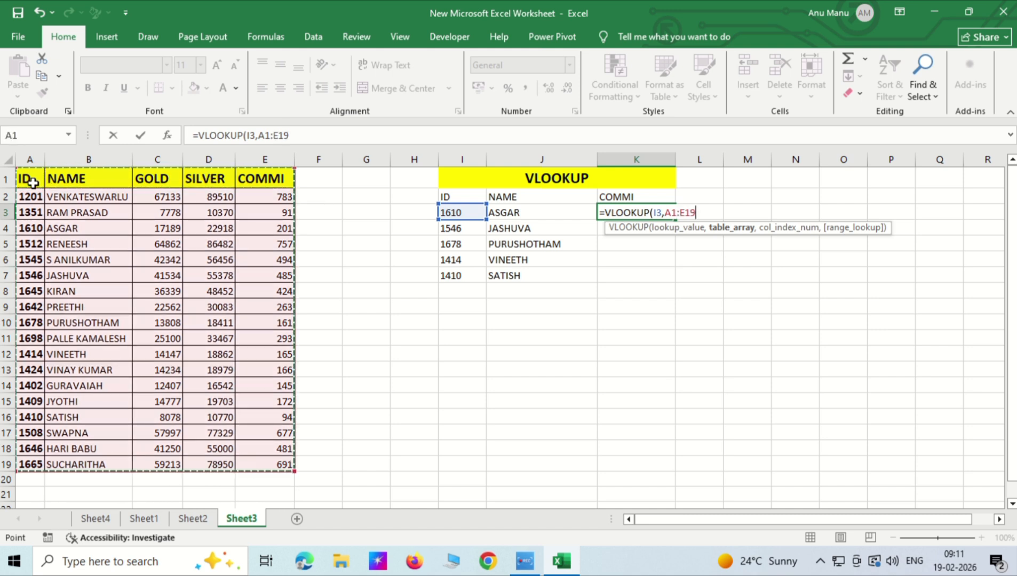
{"action": "type", "text": ","}
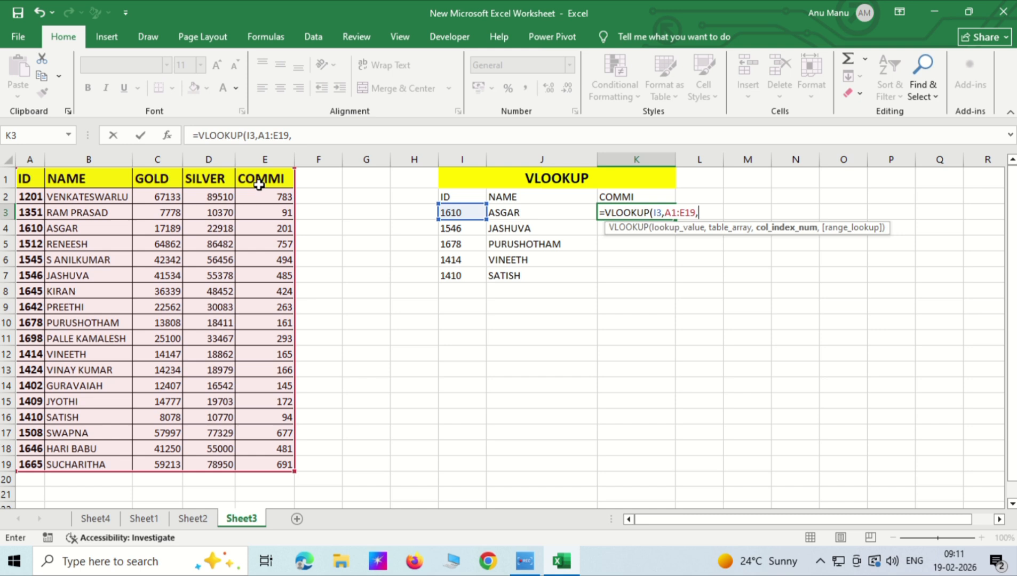
{"action": "type", "text": "5)"}
{"action": "key", "text": "Return"}
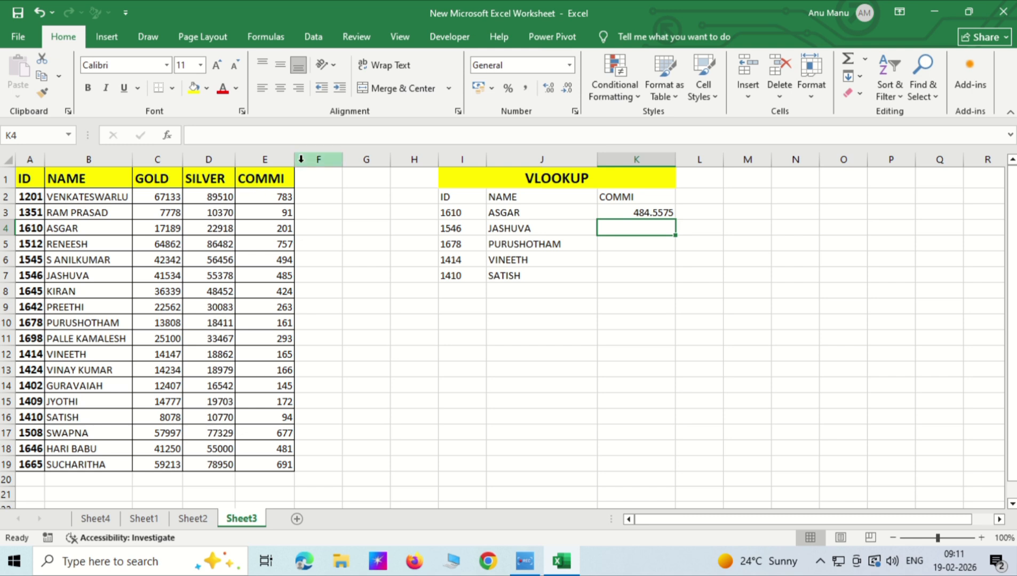
Step: Add 0 as the range lookup argument in K3, making the formula =VLOOKUP(I3,A1:E19,5,0)
{"action": "left_click", "coordinate": [630, 212]}
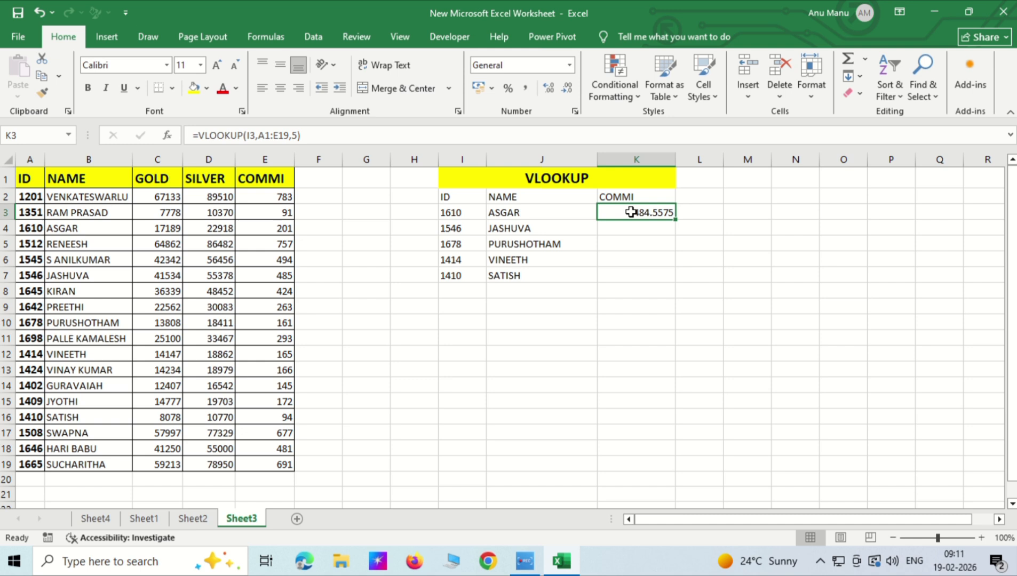
{"action": "double_click", "coordinate": [631, 212]}
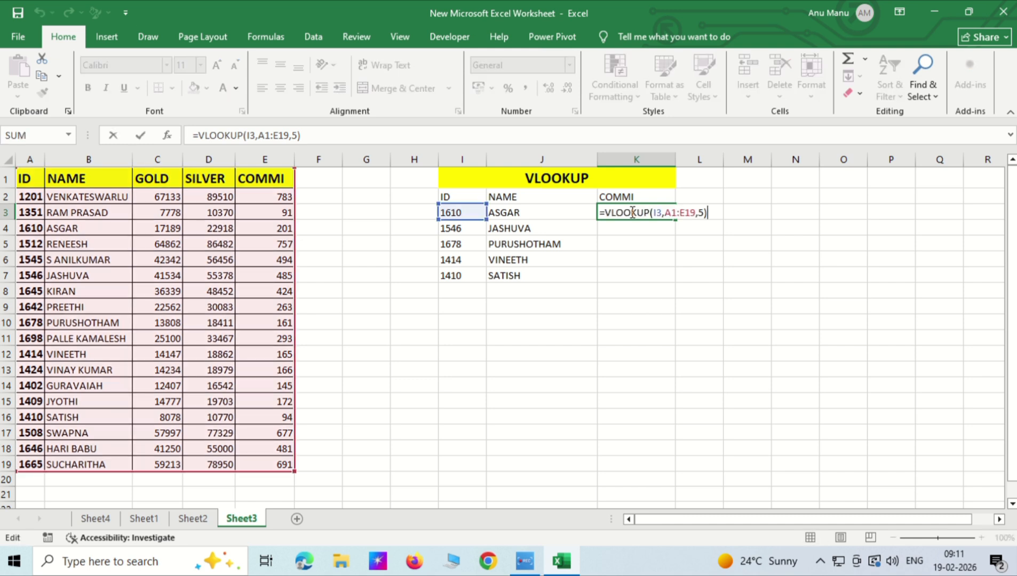
{"action": "key", "text": "End"}
{"action": "key", "text": "BackSpace"}
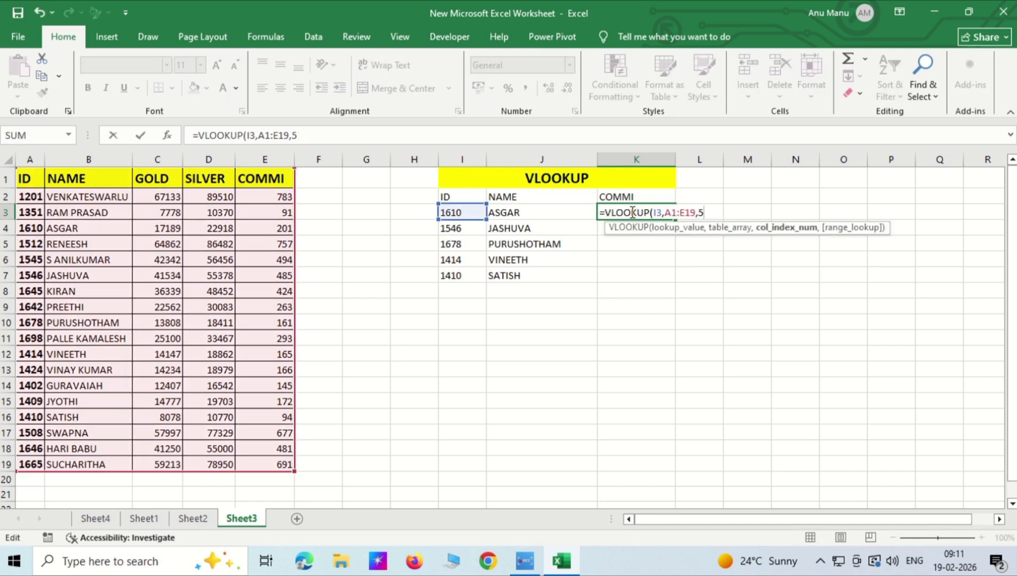
{"action": "type", "text": ",0"}
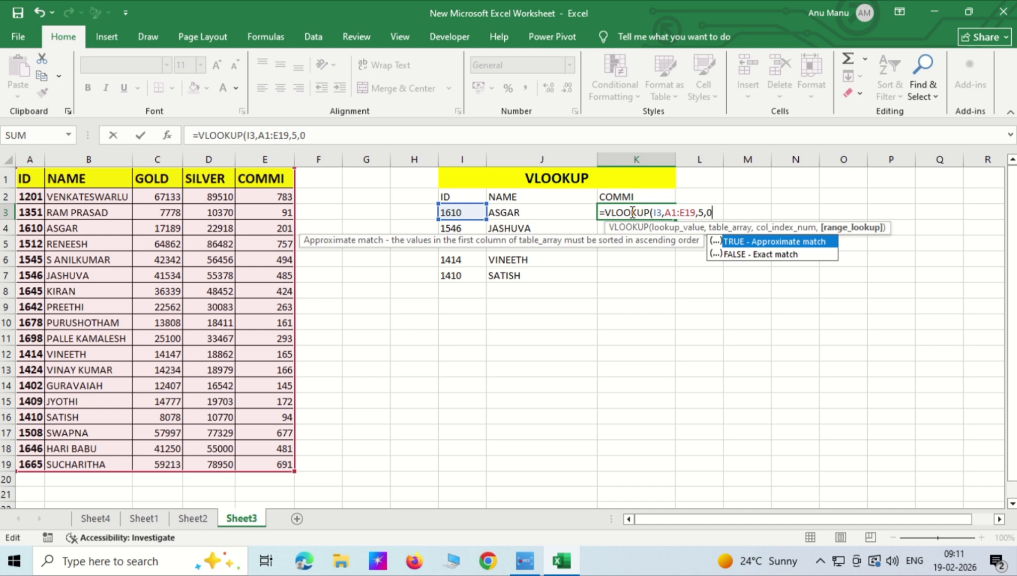
{"action": "type", "text": ")"}
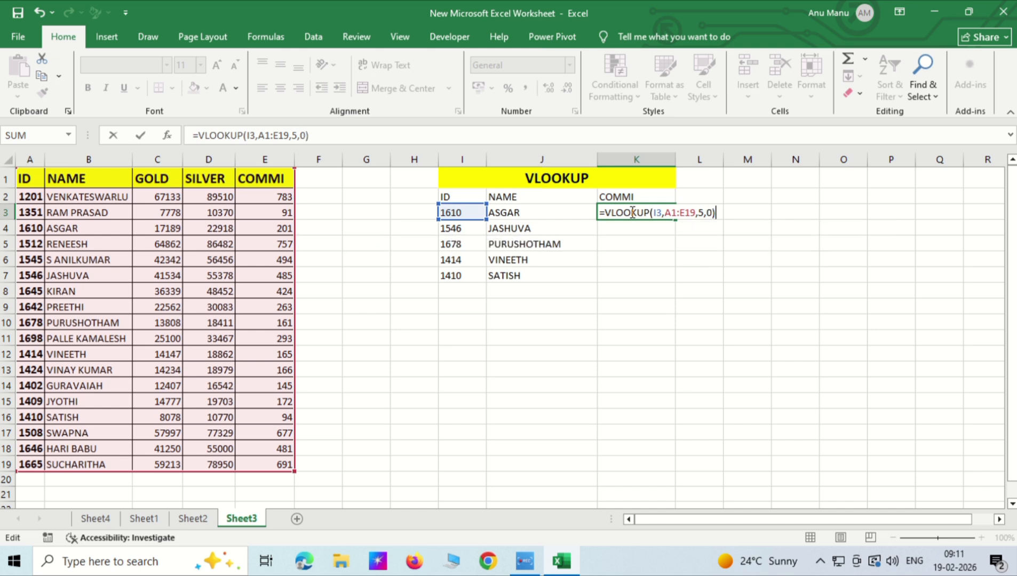
{"action": "key", "text": "Return"}
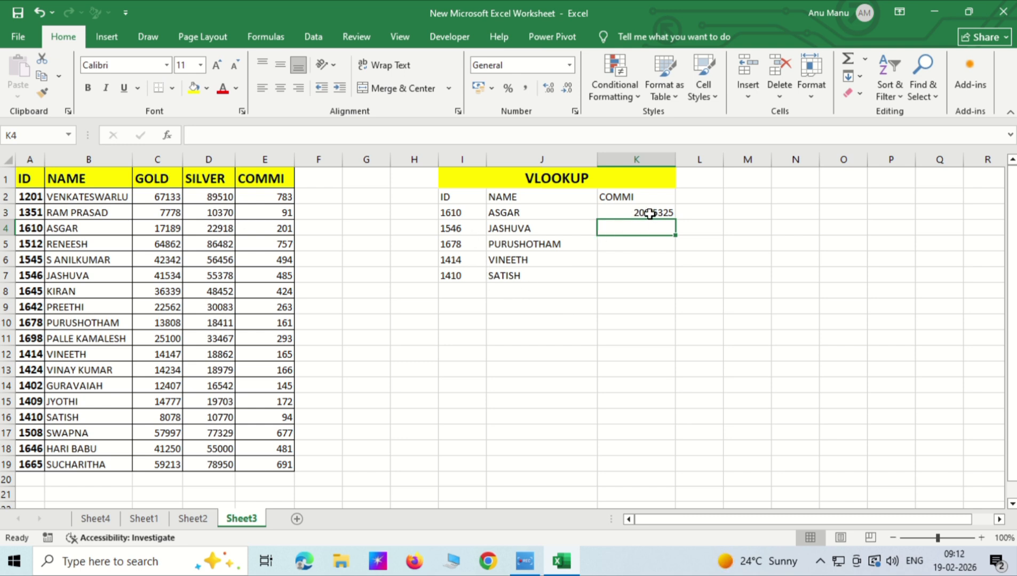
Step: Narrow column K and fill the K3 formula down to K7
{"action": "left_click", "coordinate": [270, 229]}
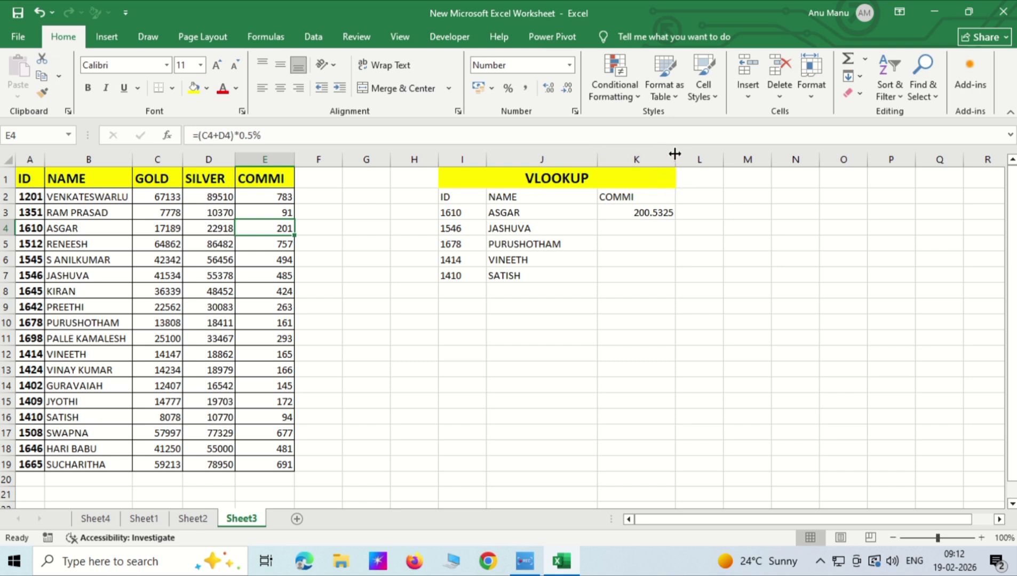
{"action": "left_click_drag", "start_coordinate": [675, 156], "coordinate": [640, 156]}
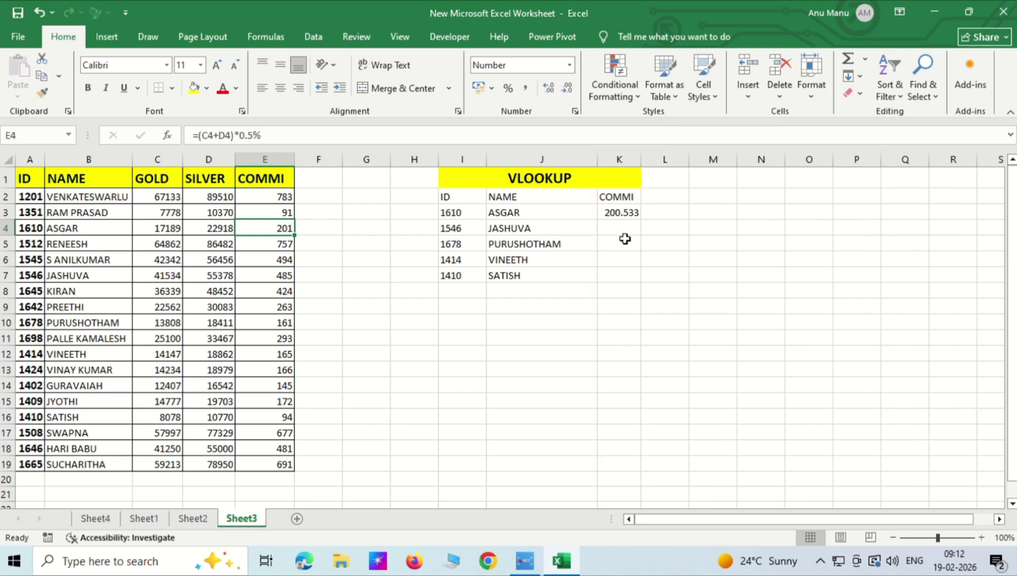
{"action": "left_click", "coordinate": [626, 214]}
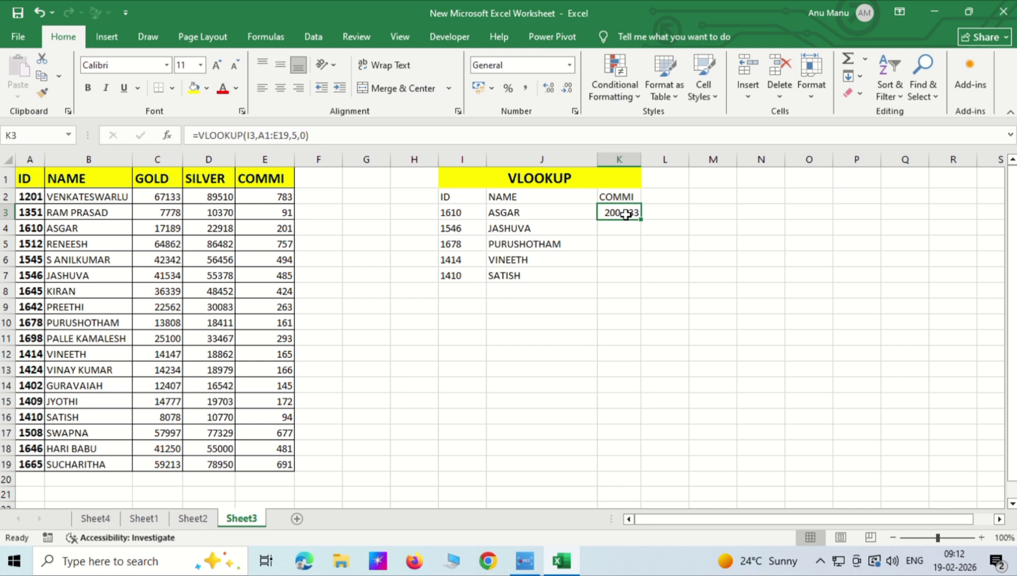
{"action": "double_click", "coordinate": [641, 218]}
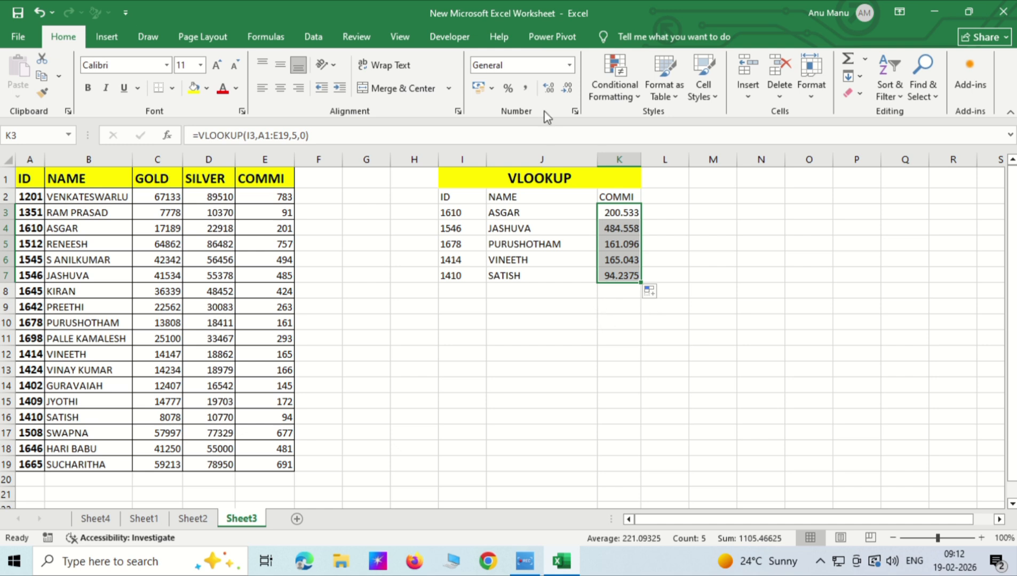
Step: Format the commission results in K3:K7 as Number with no decimal places
{"action": "left_click", "coordinate": [570, 65]}
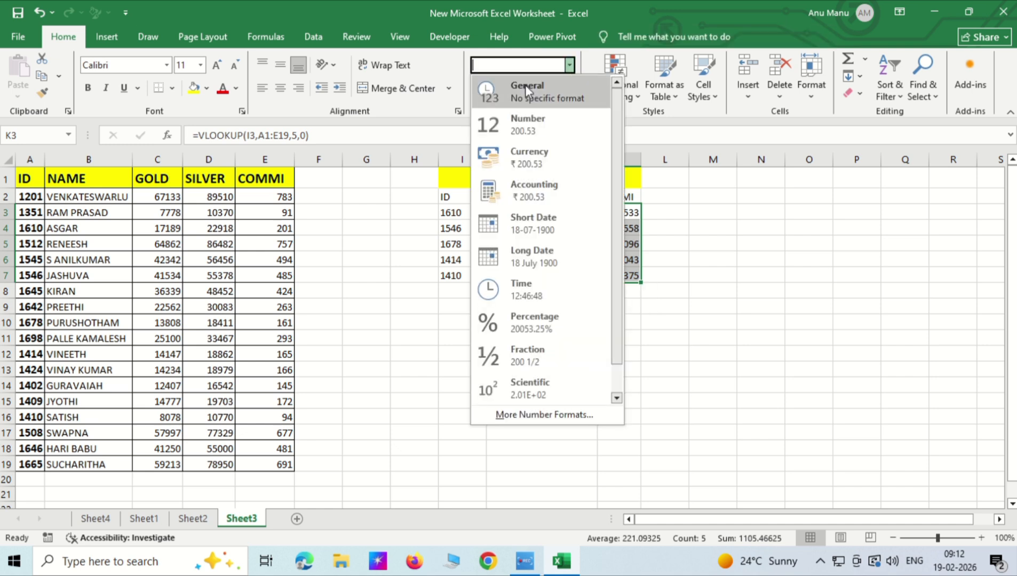
{"action": "left_click", "coordinate": [568, 123]}
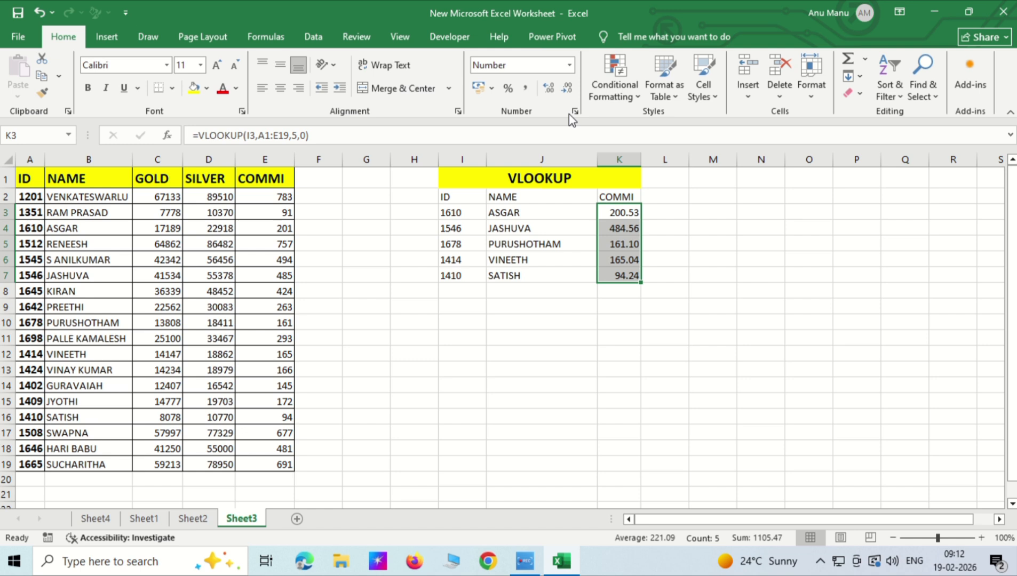
{"action": "left_click", "coordinate": [569, 91]}
{"action": "left_click", "coordinate": [569, 90]}
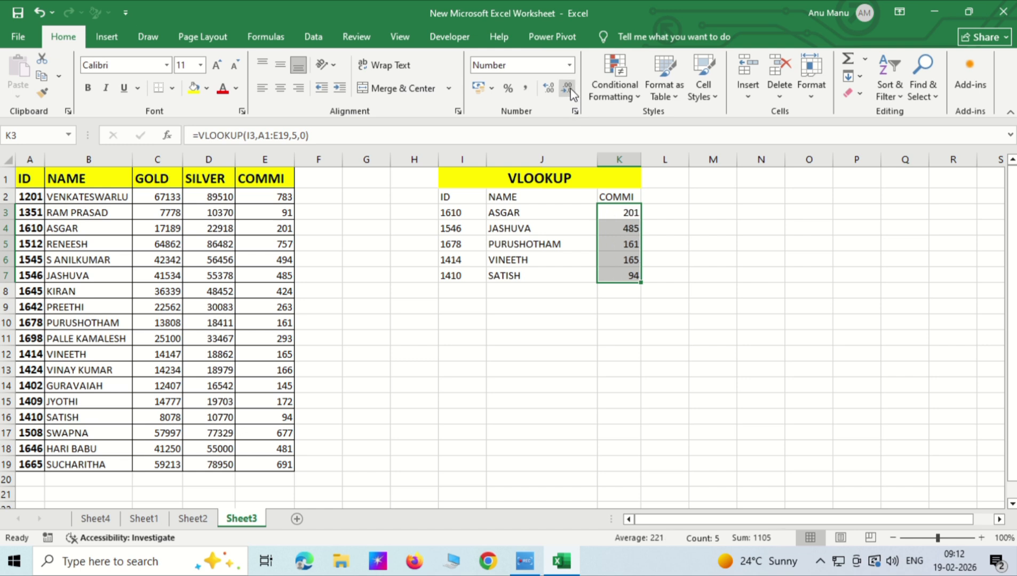
{"action": "left_click", "coordinate": [650, 401]}
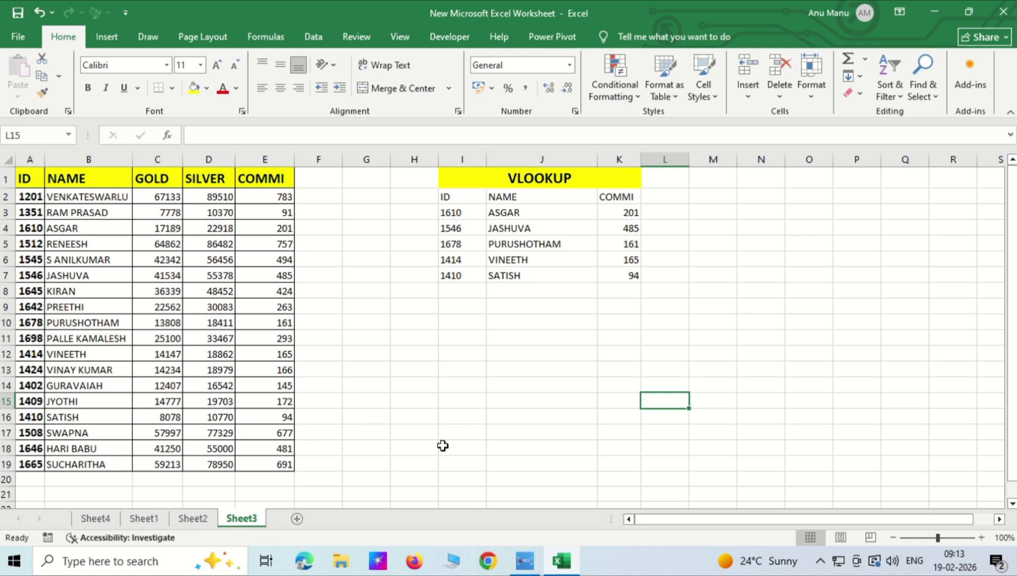
Step: Replace the lookup ID in I3 with the ID listed in cell A5
{"action": "left_click", "coordinate": [458, 215]}
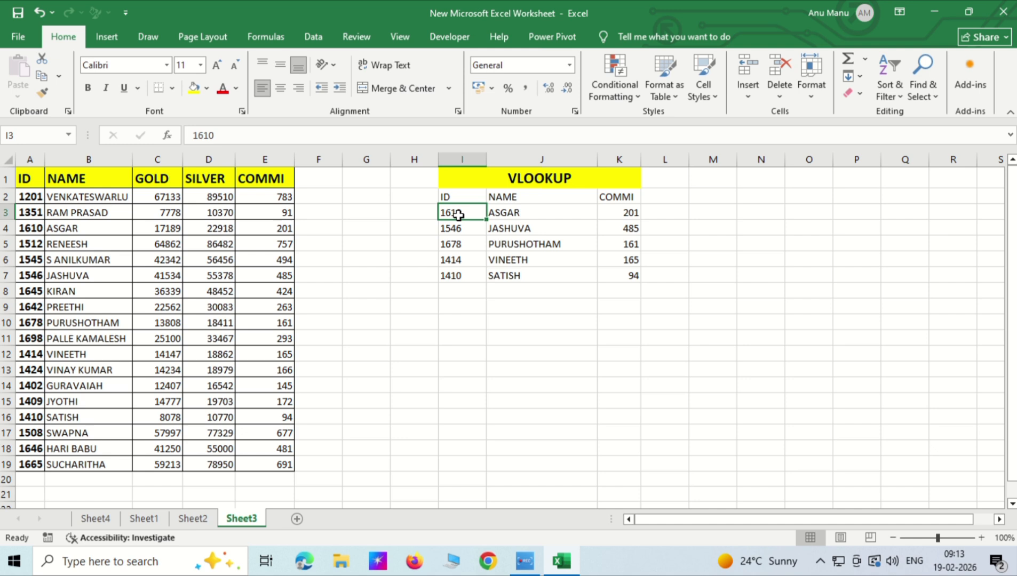
{"action": "type", "text": "1512"}
{"action": "key", "text": "Return"}
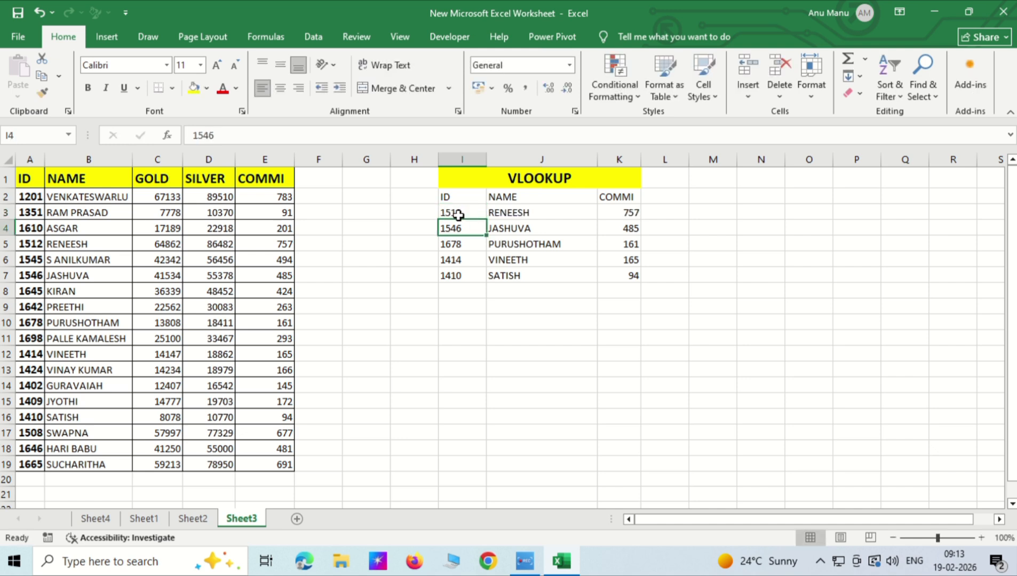